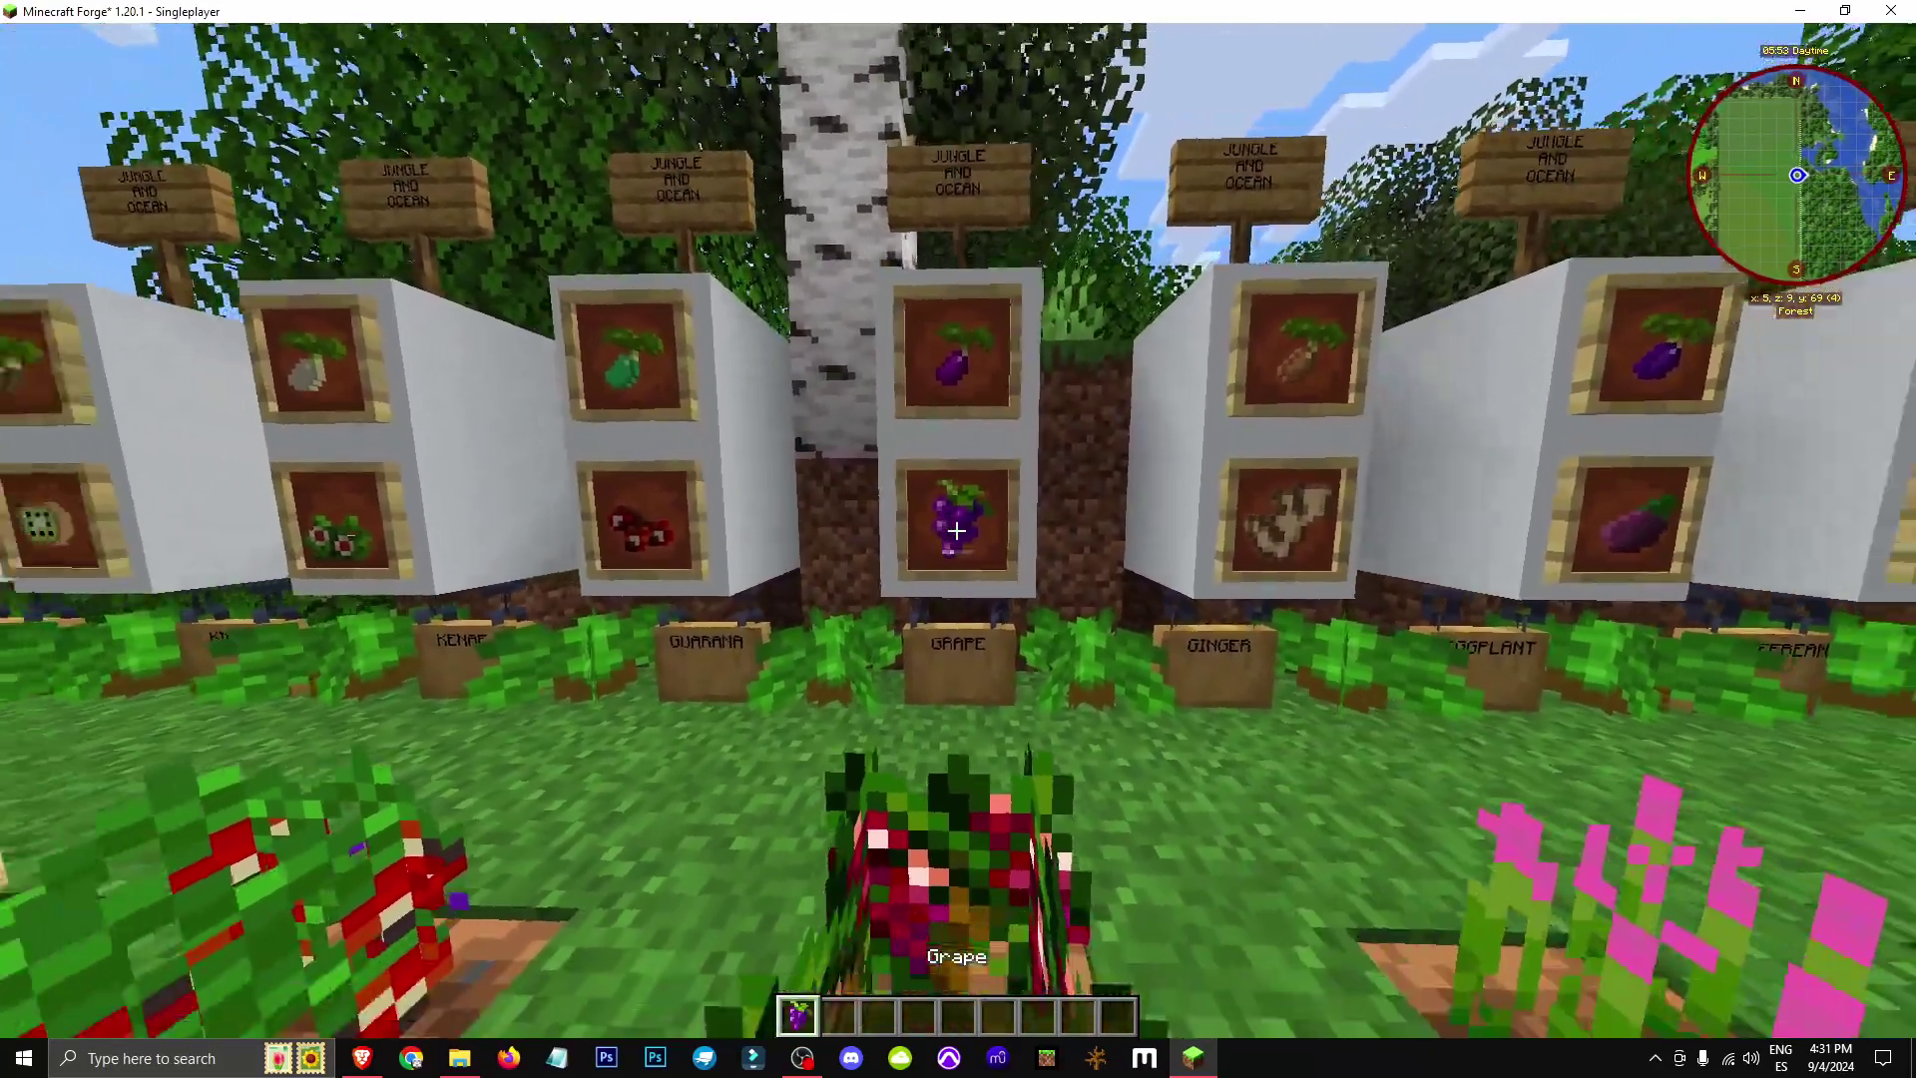
Pick a Grape from the crop and page through its item tags, including forge:fruits.
middle_click(956, 528)
key(s)
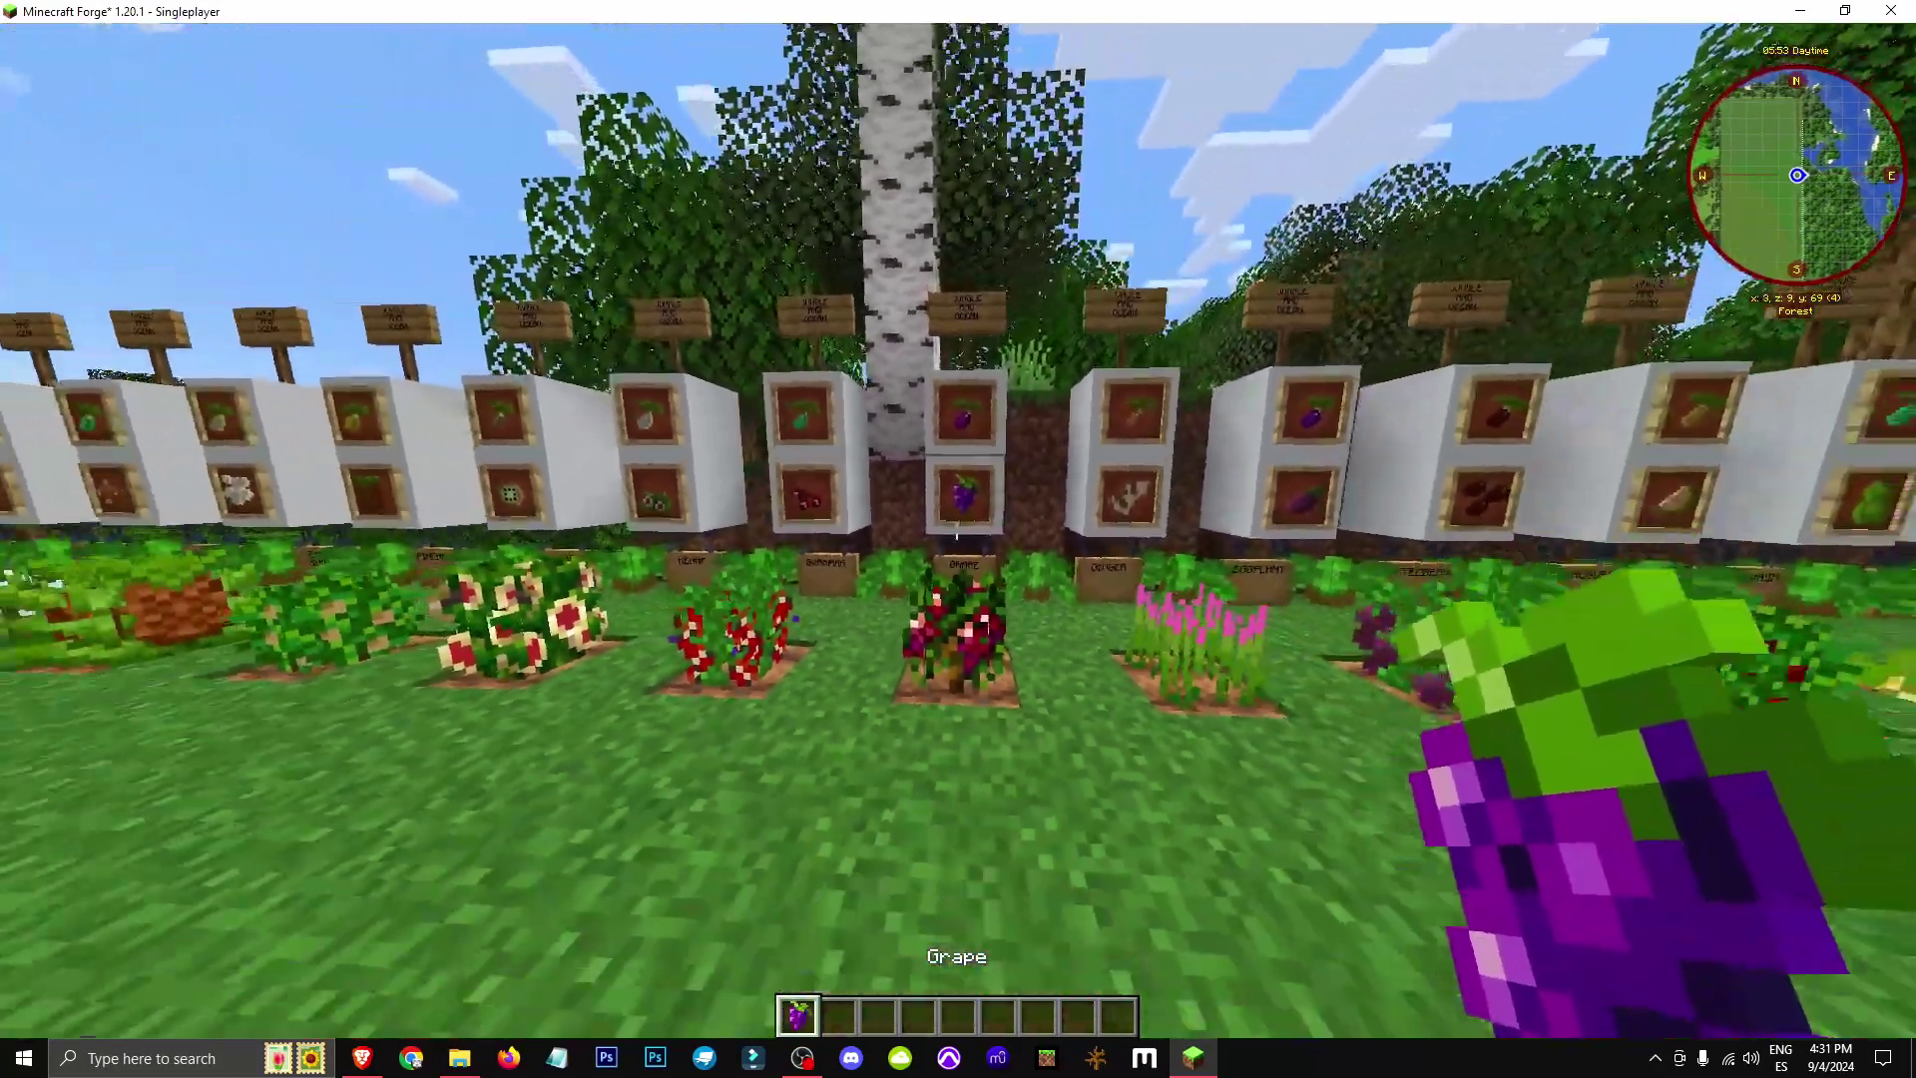
scroll(960, 540, down, 1)
key(e)
key(u)
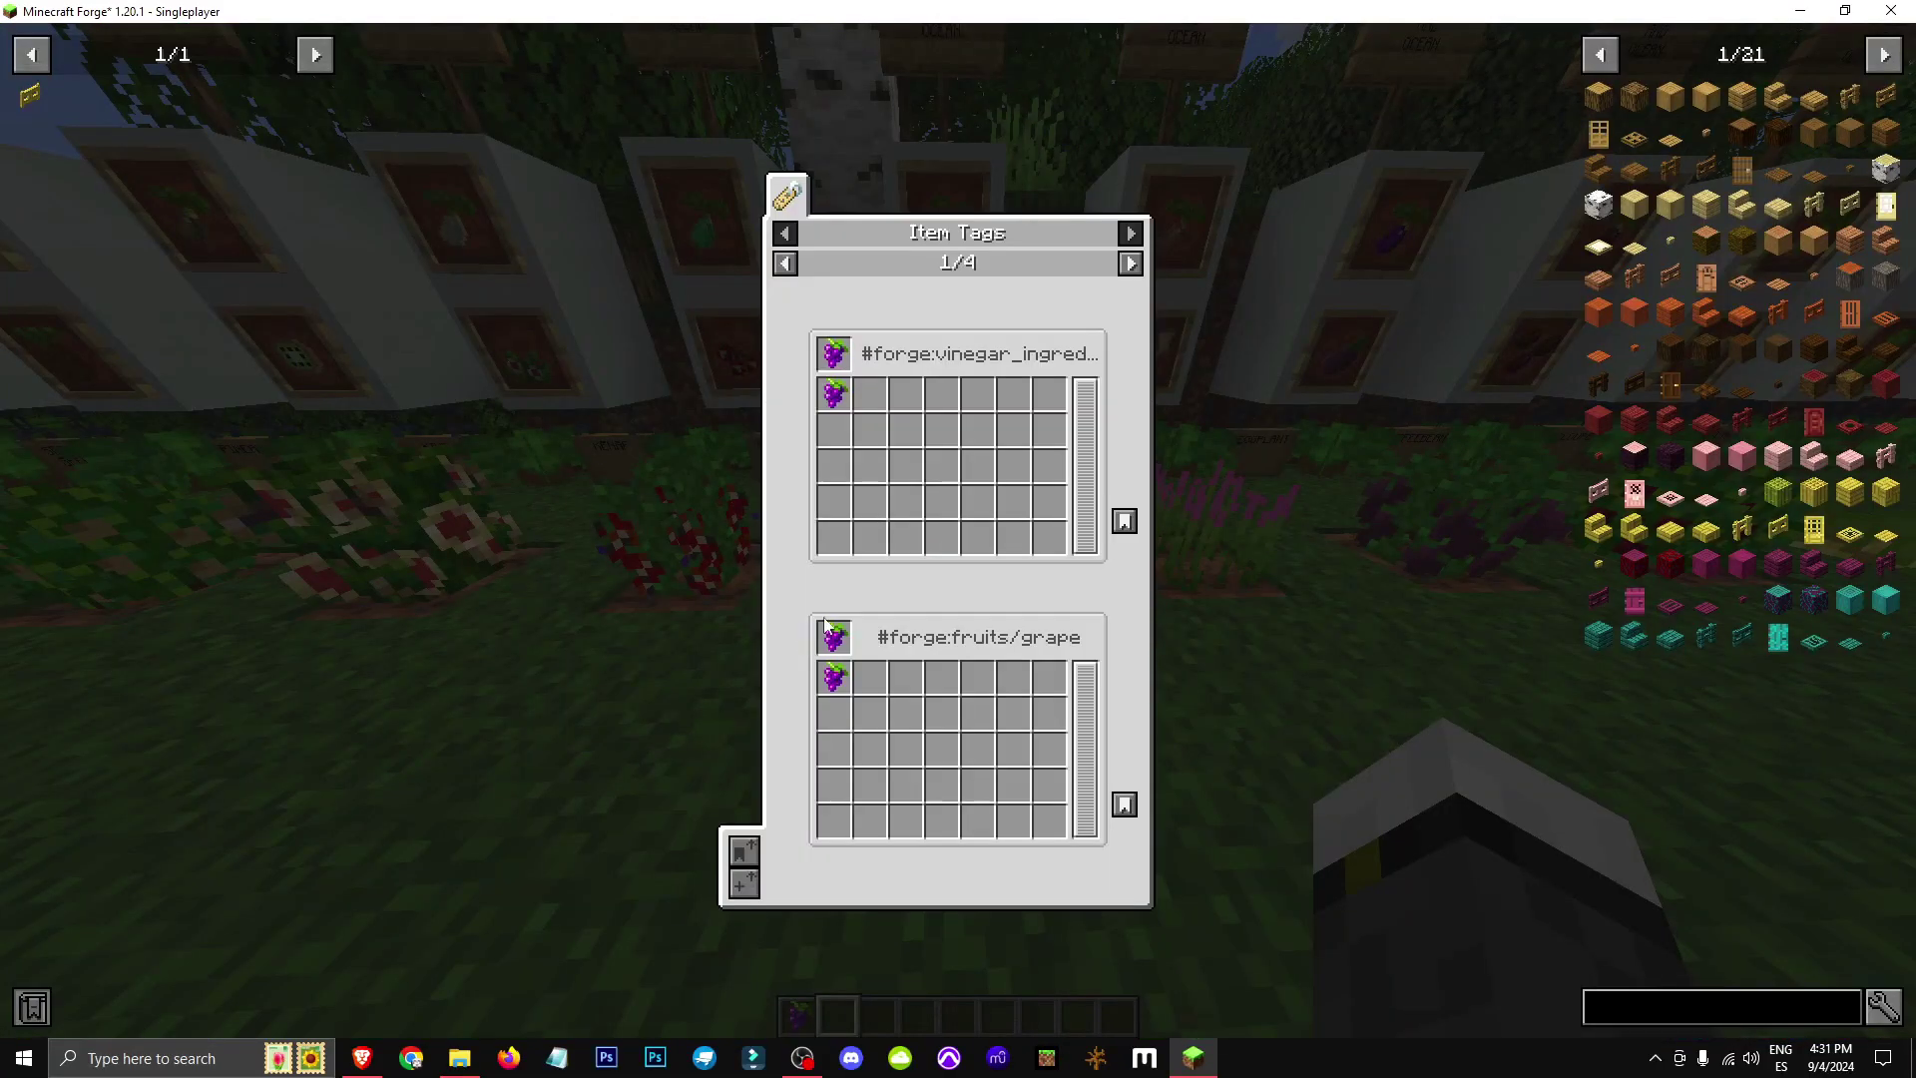
click(1129, 263)
click(1131, 264)
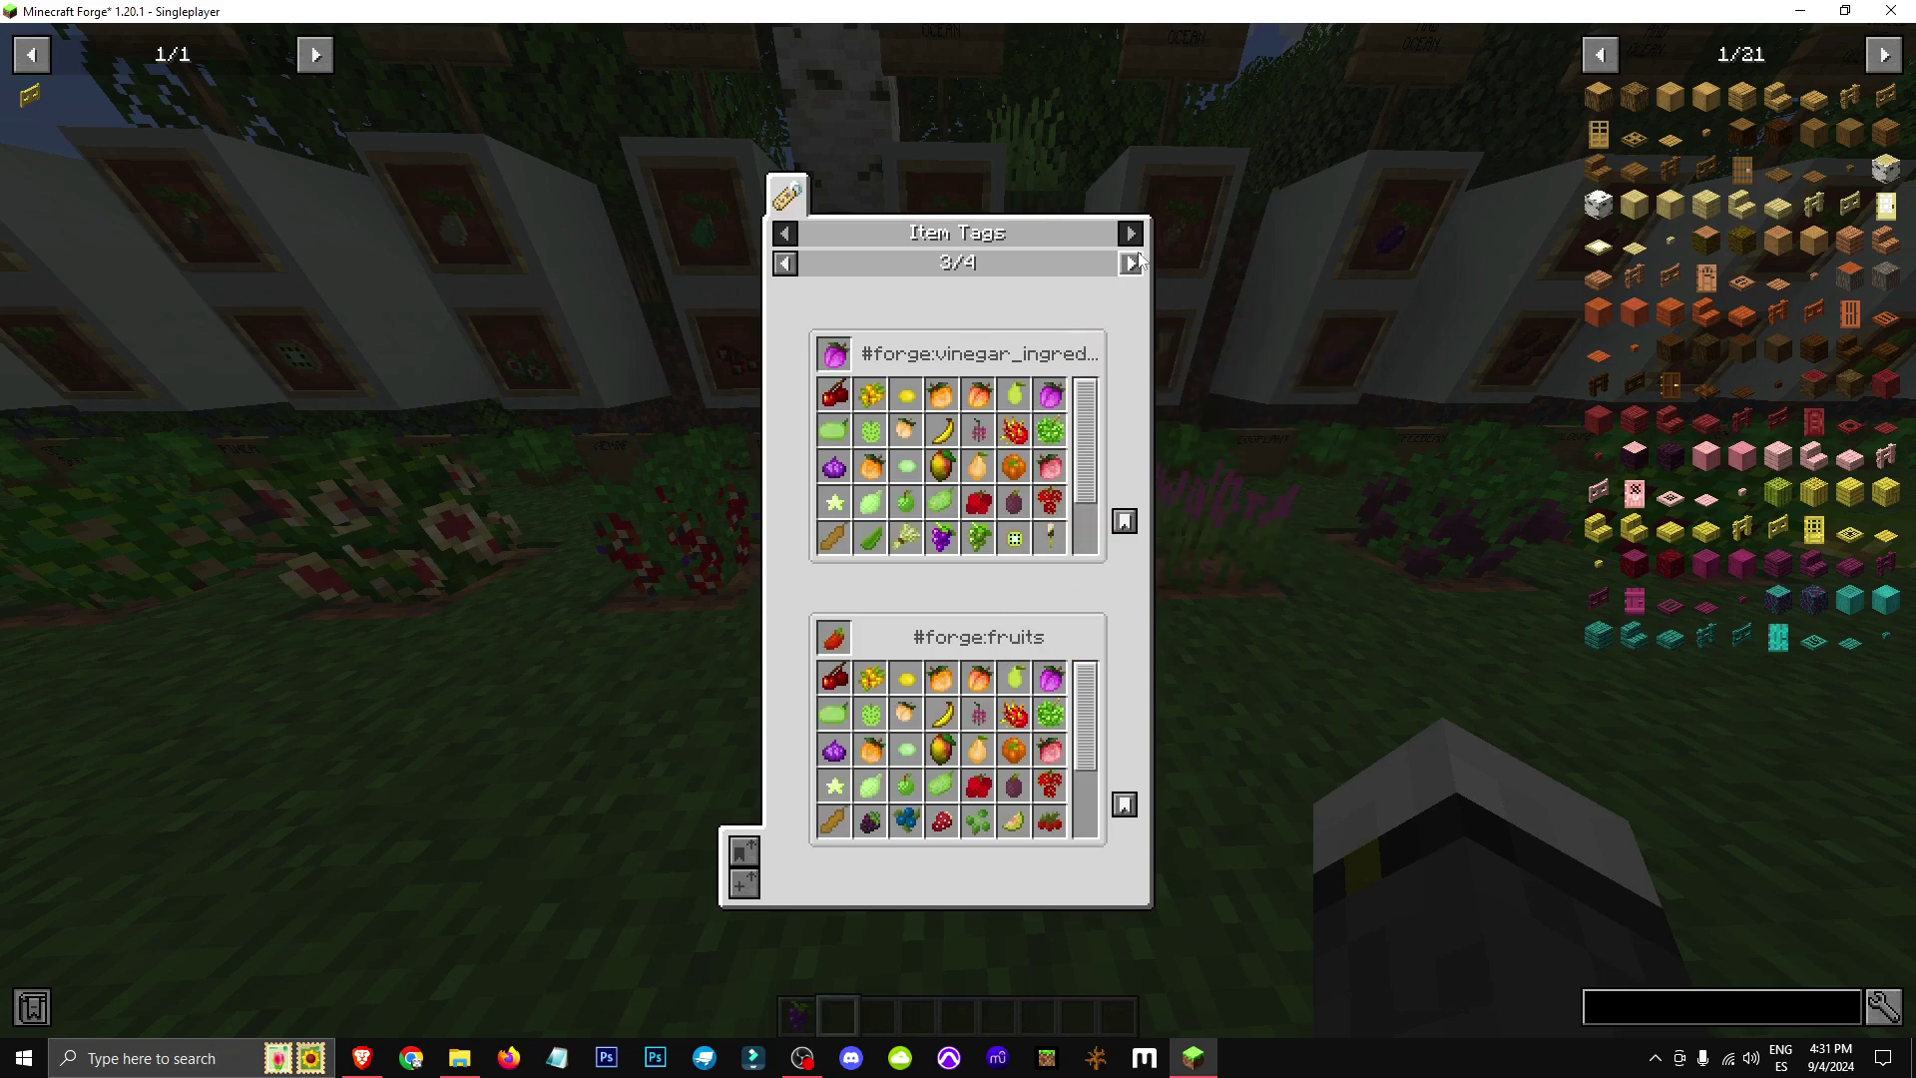
click(1130, 263)
Browse the five pages of grape crafting recipes, like Grape Juice, then walk toward the garden.
key(u)
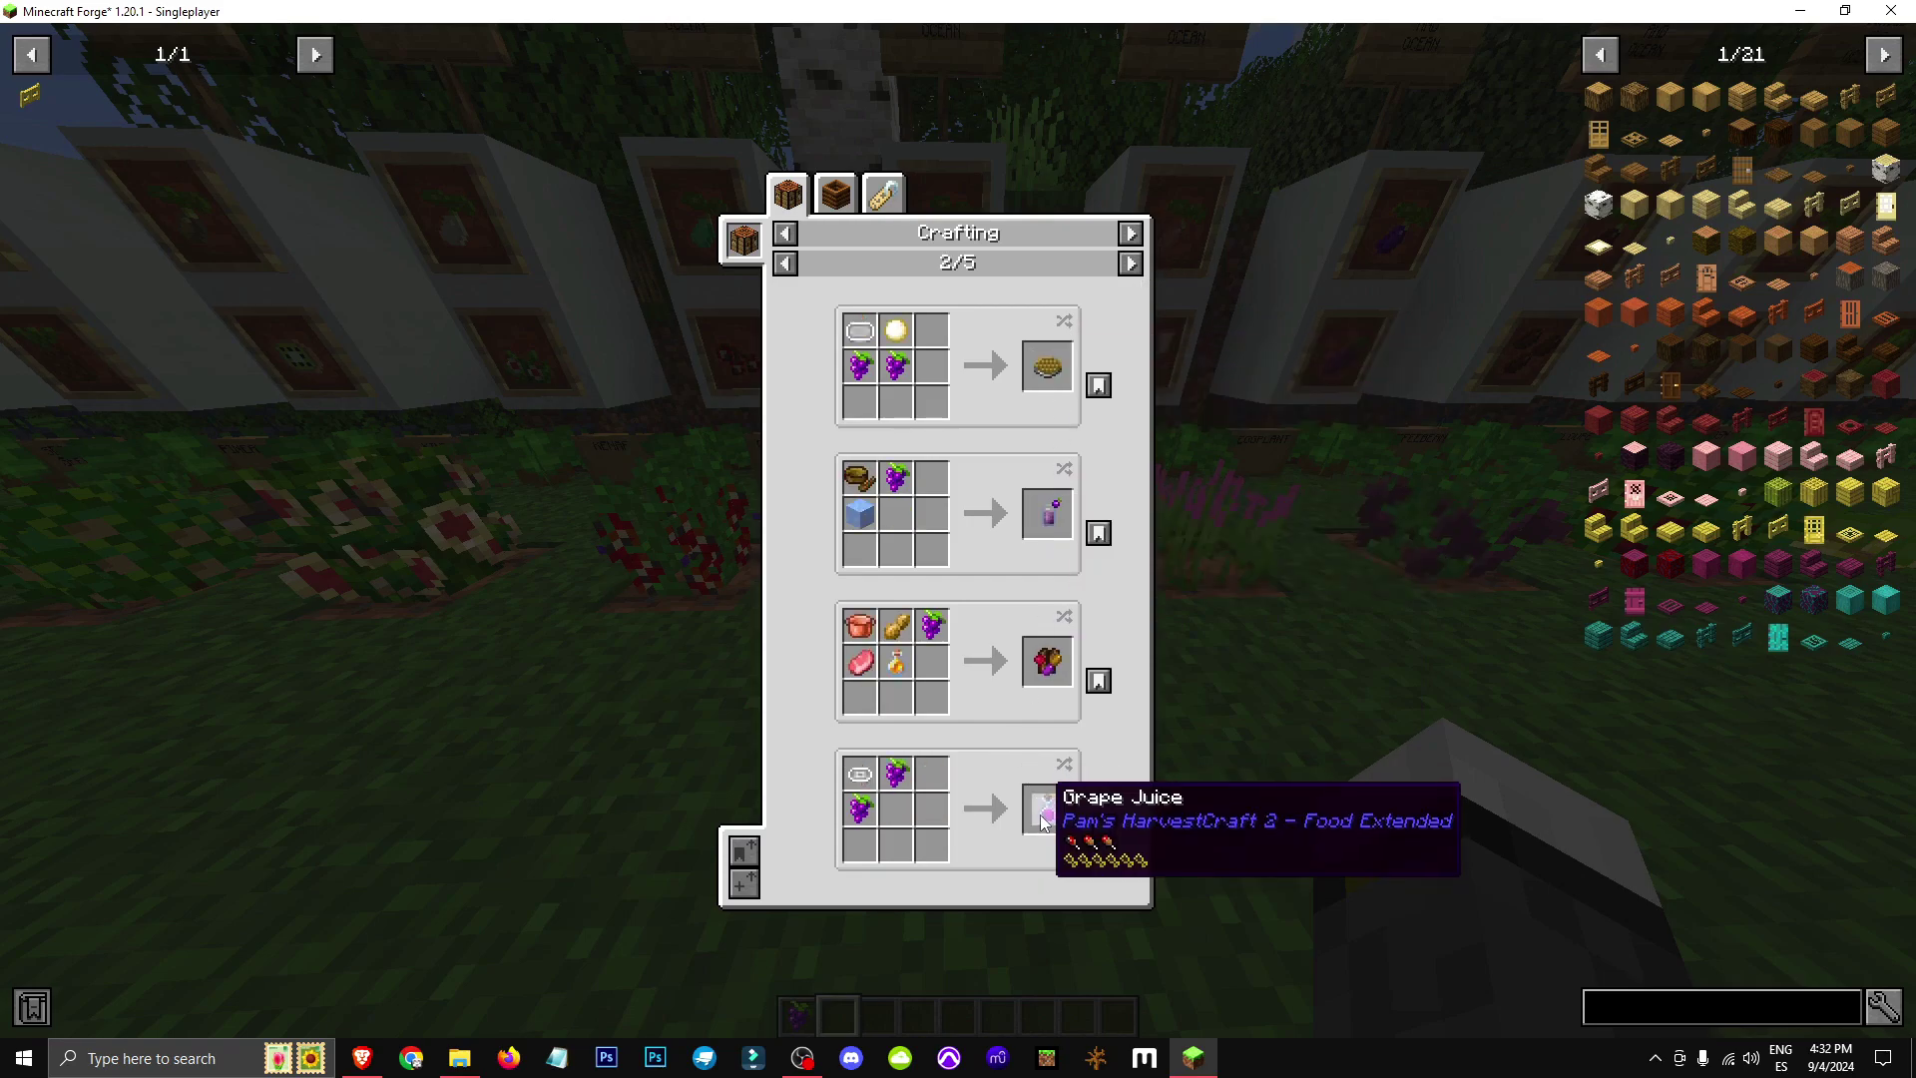
scroll(1048, 524, down, 2)
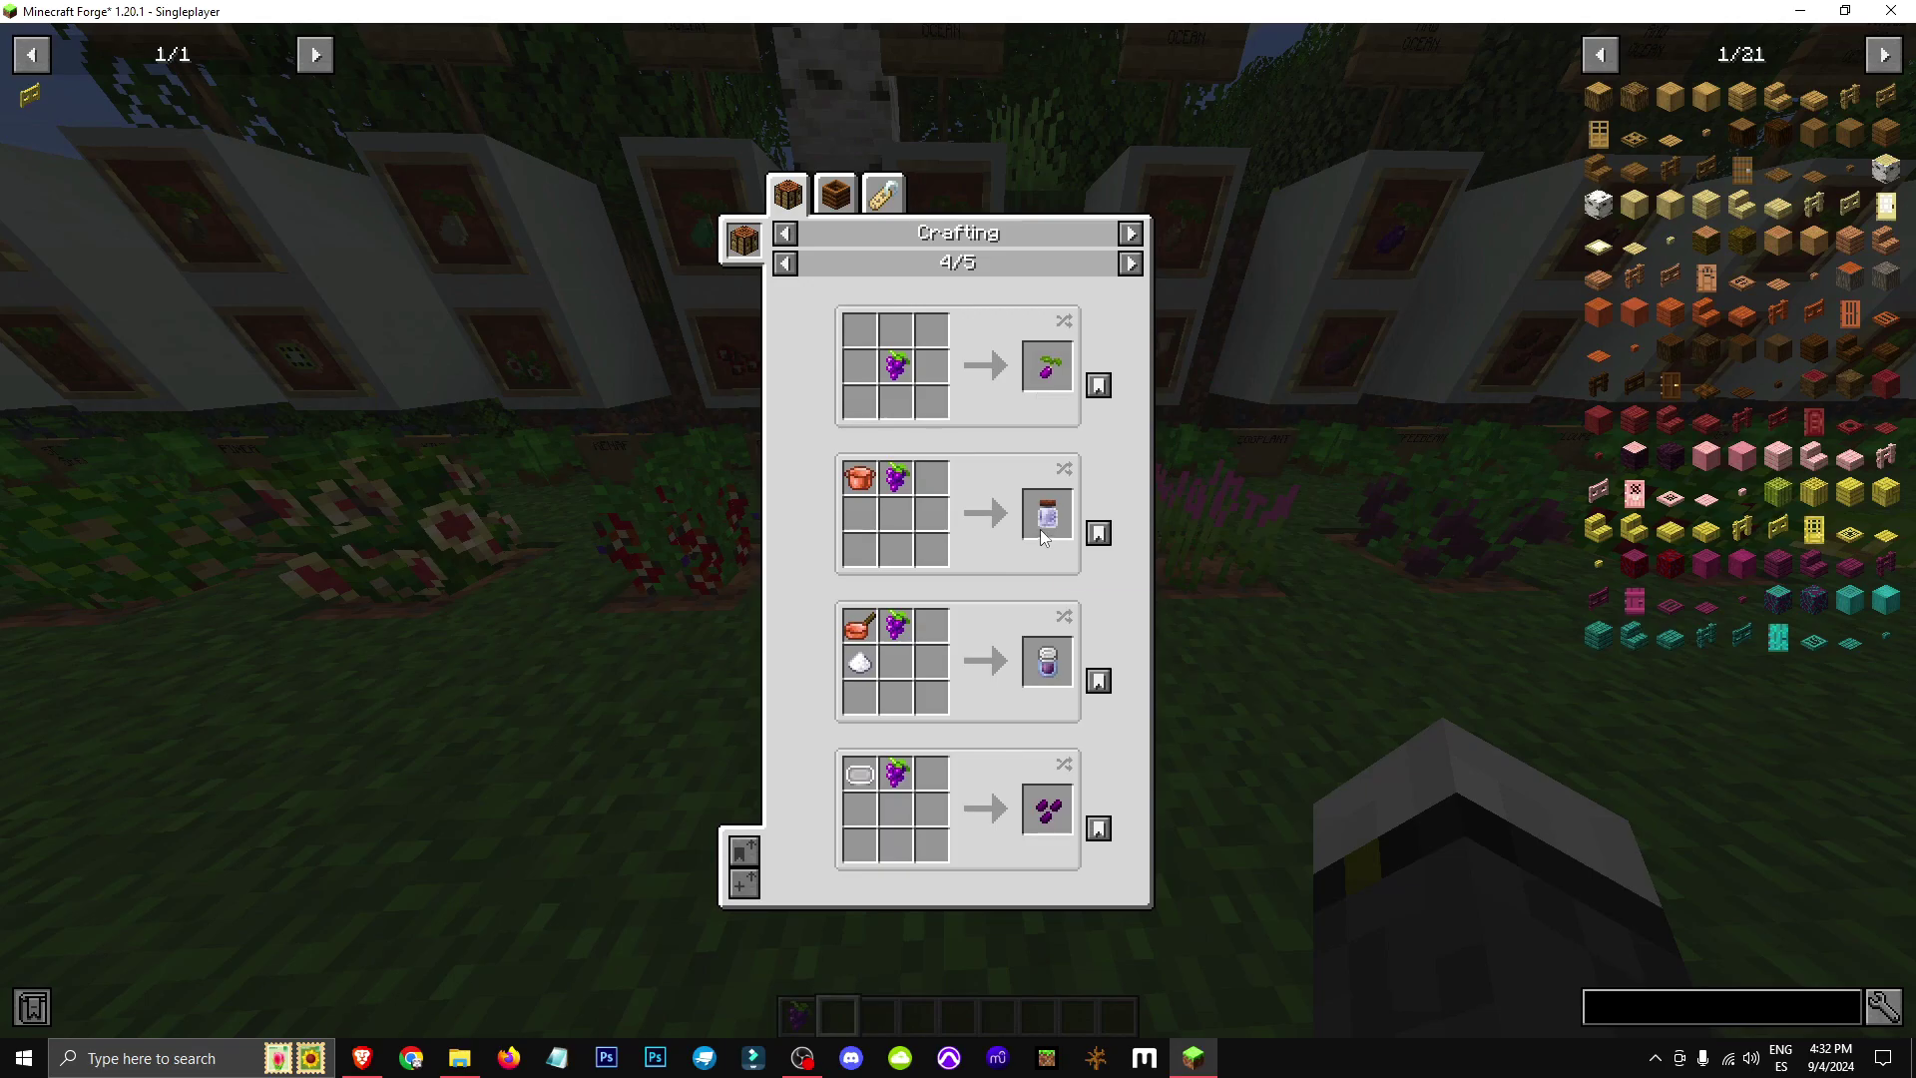
scroll(1131, 284, down, 1)
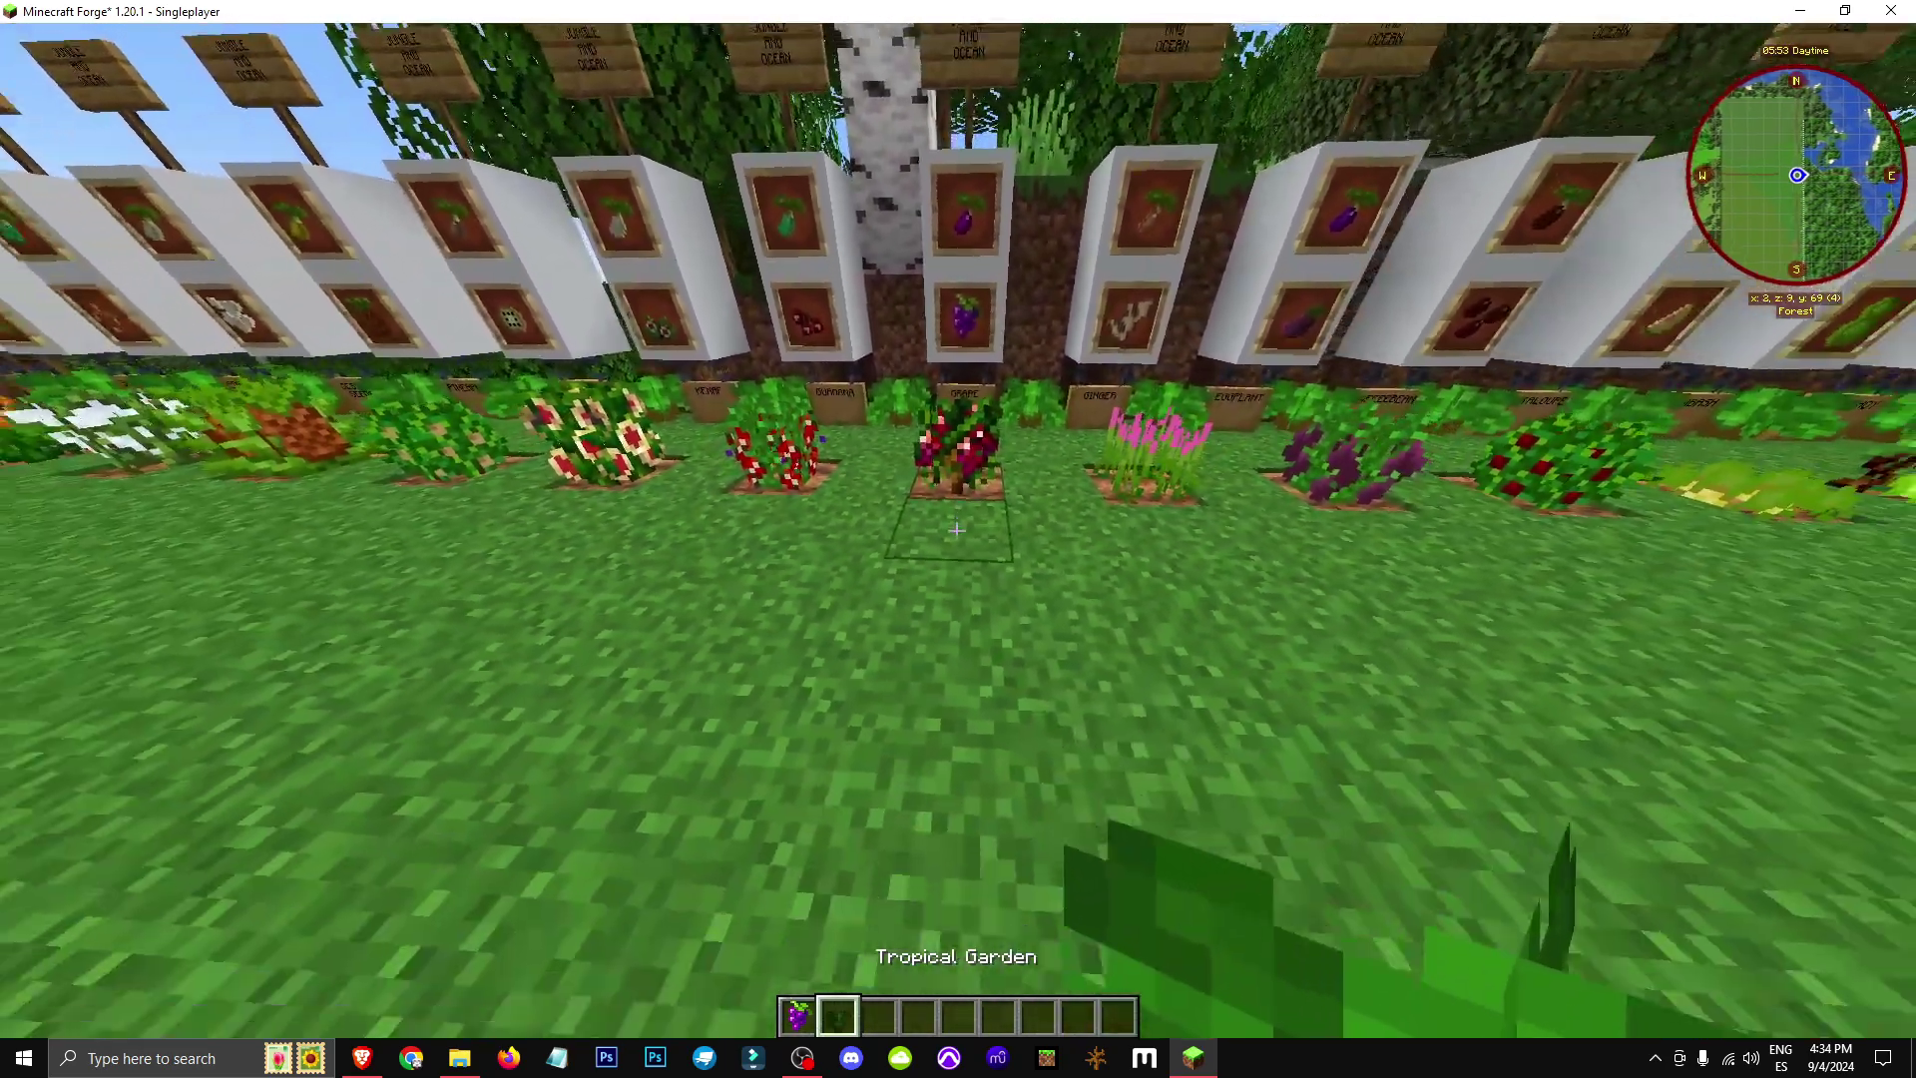
key(w)
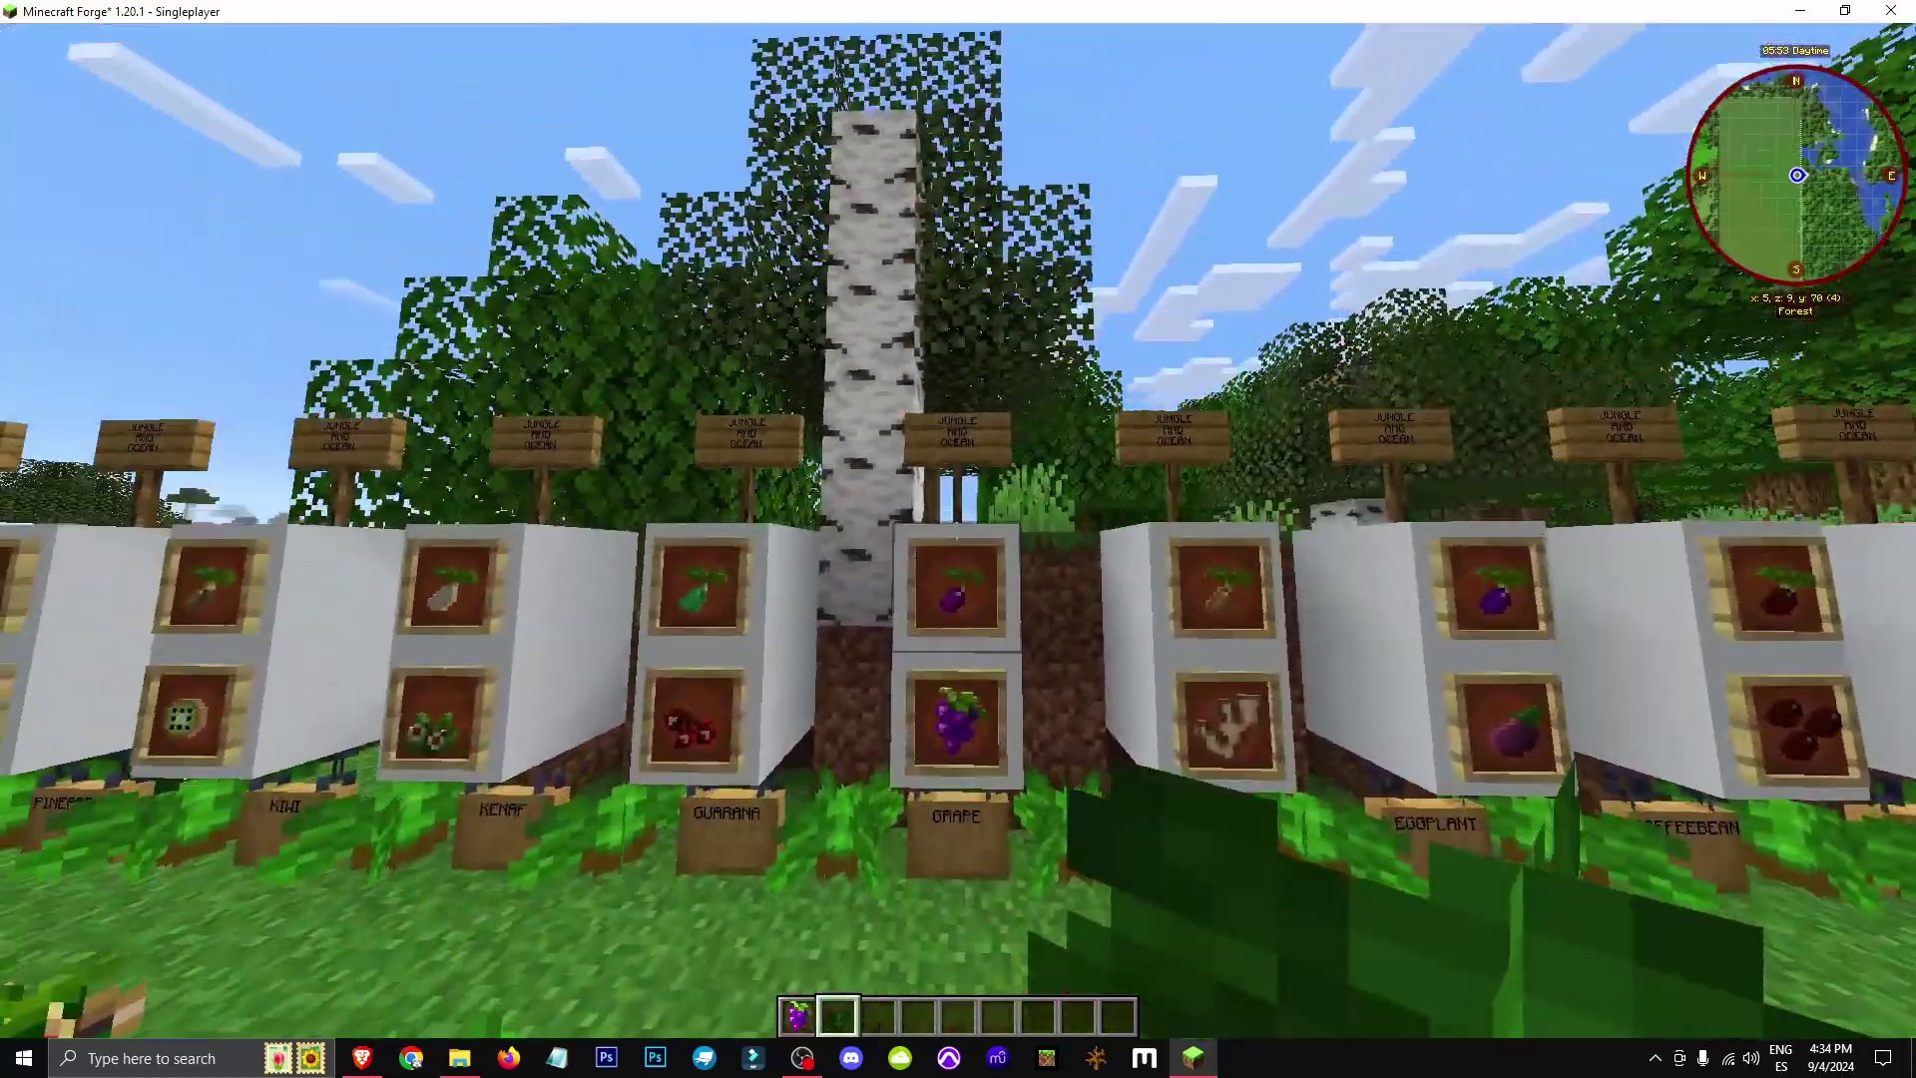
key(e)
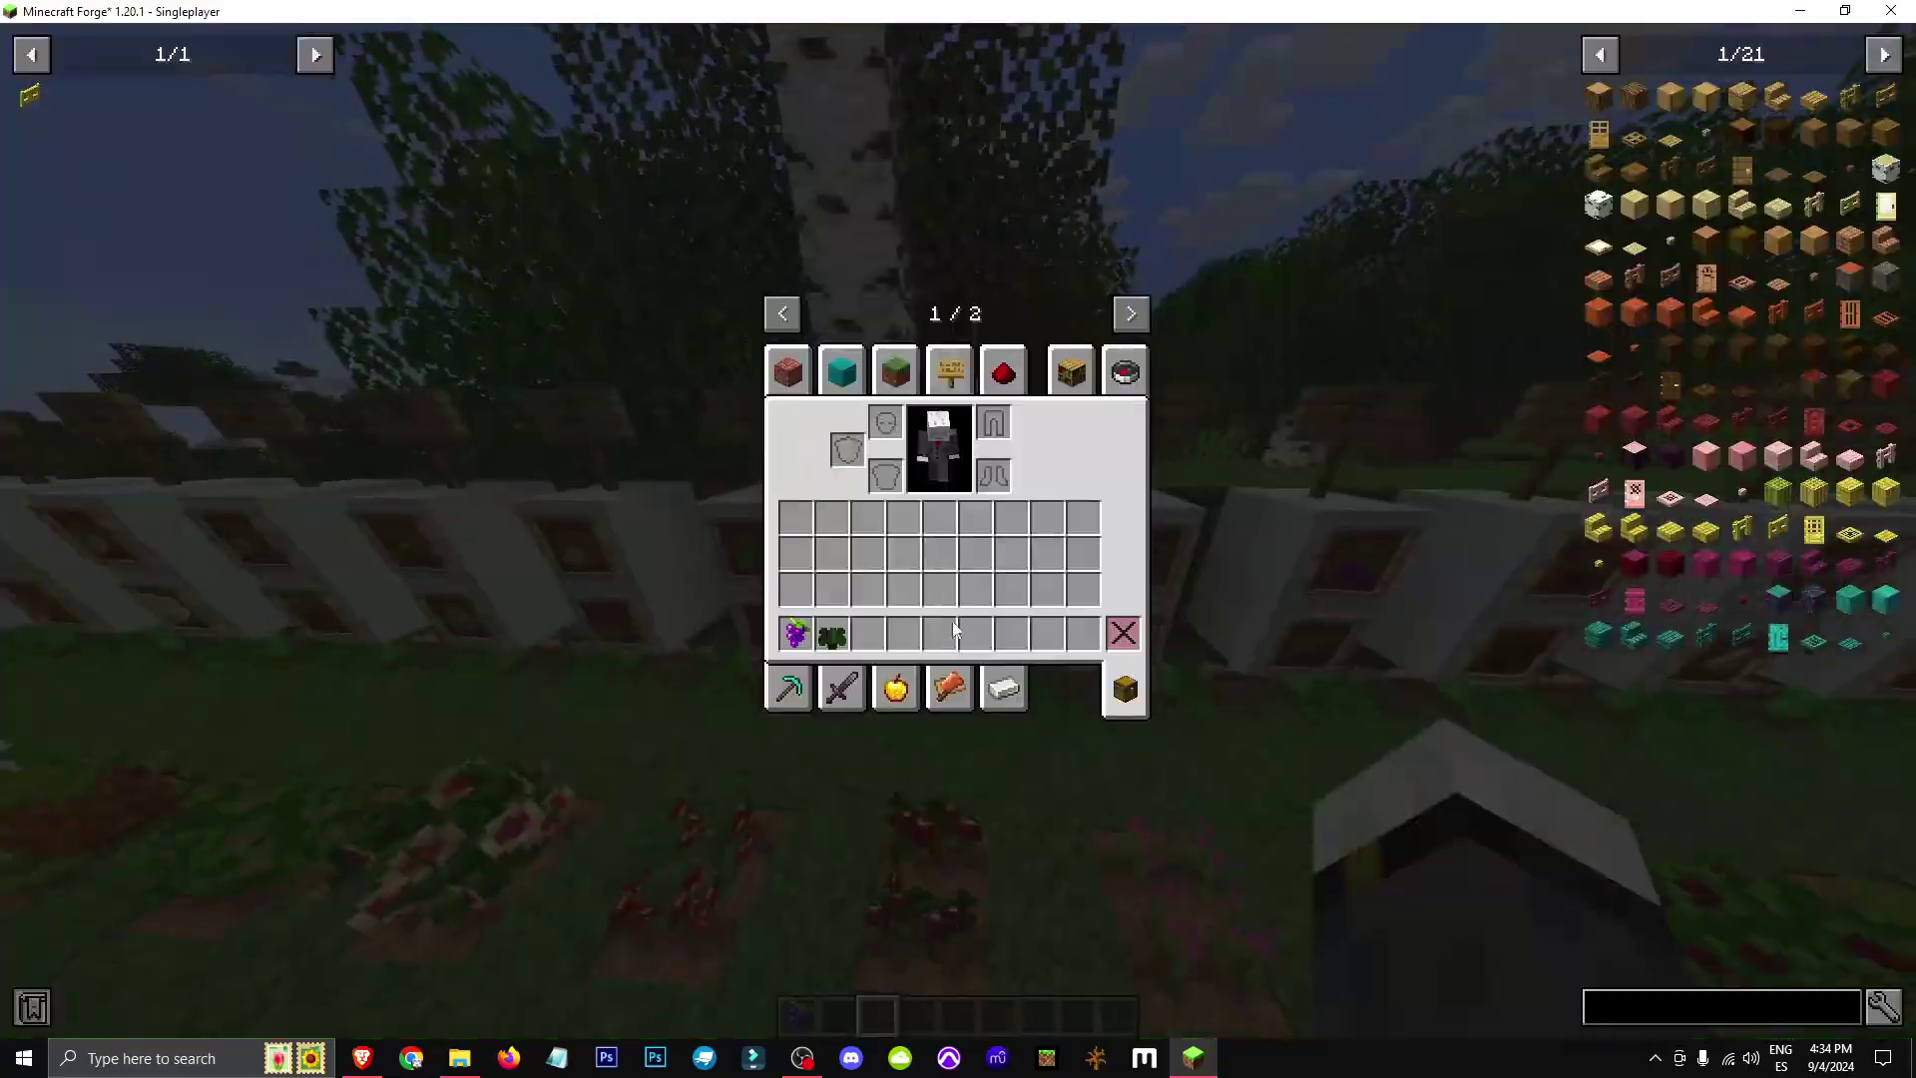
key(Escape)
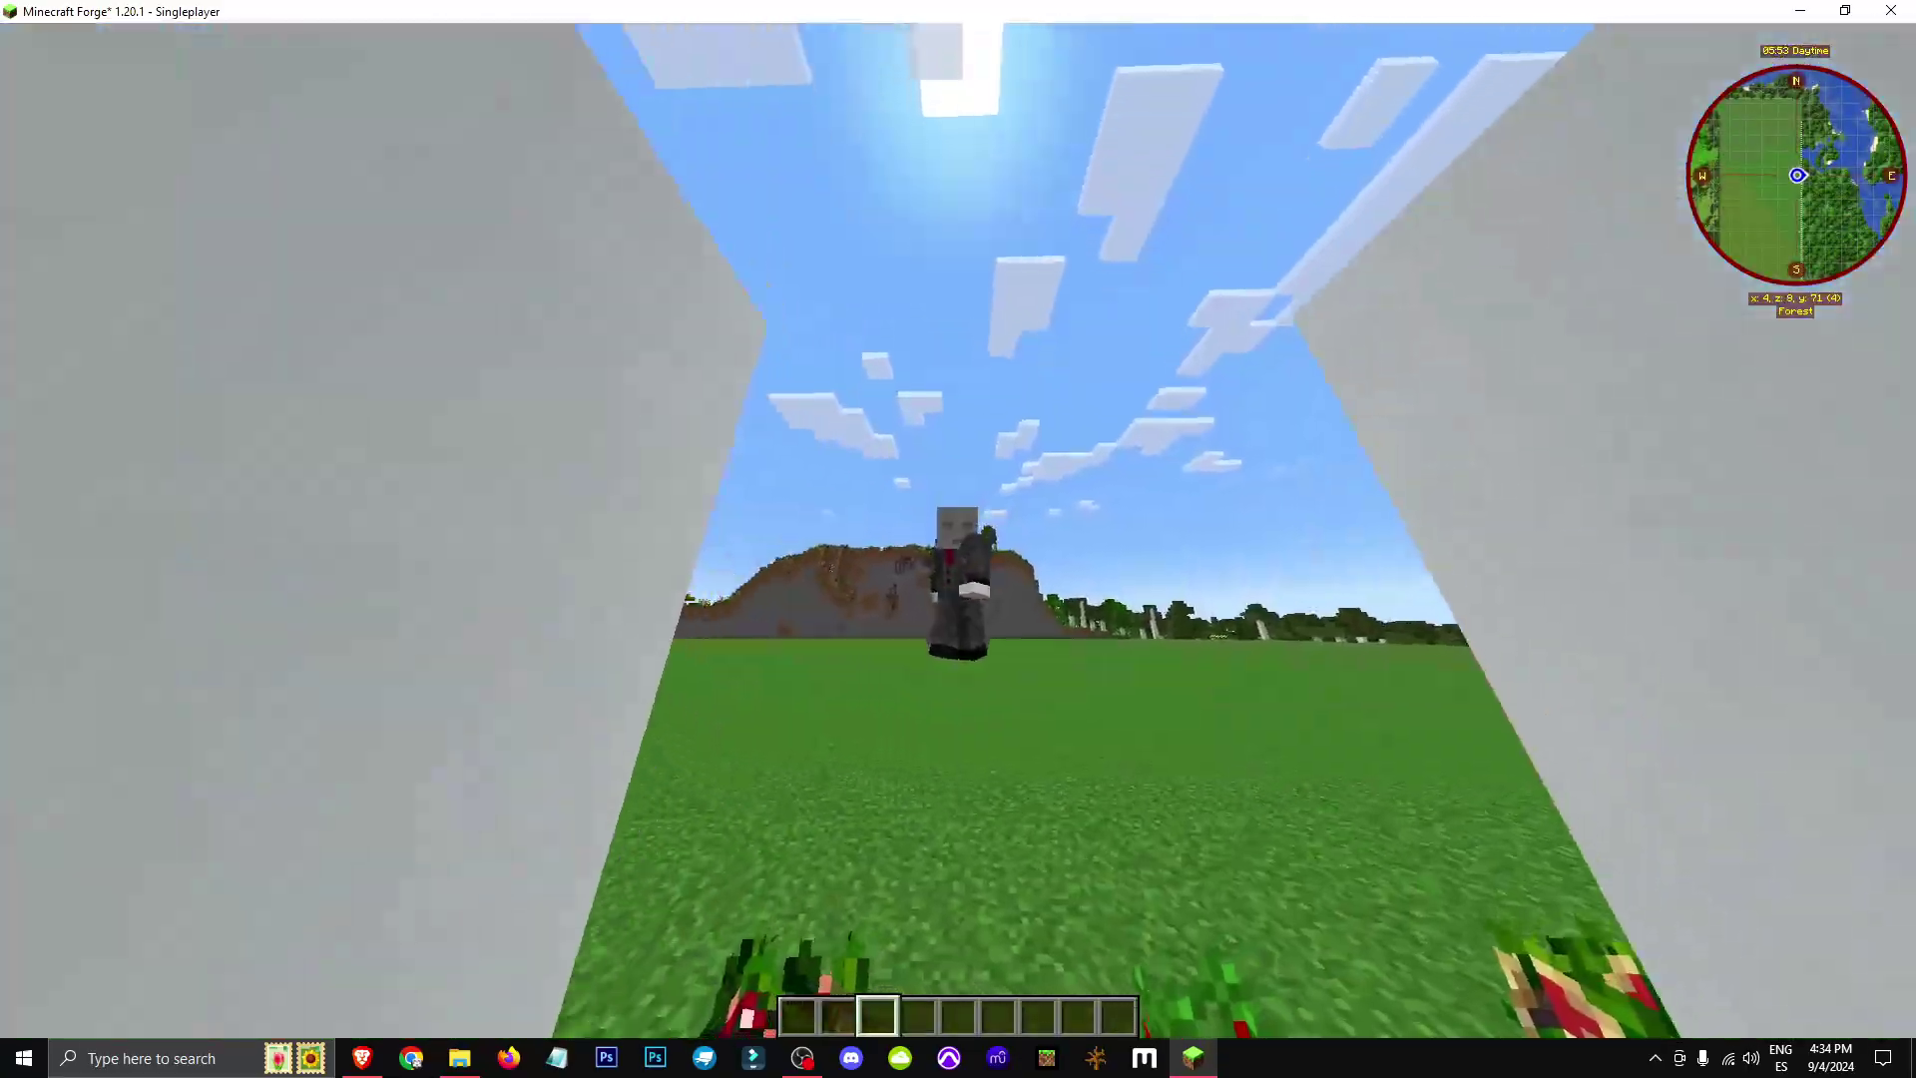